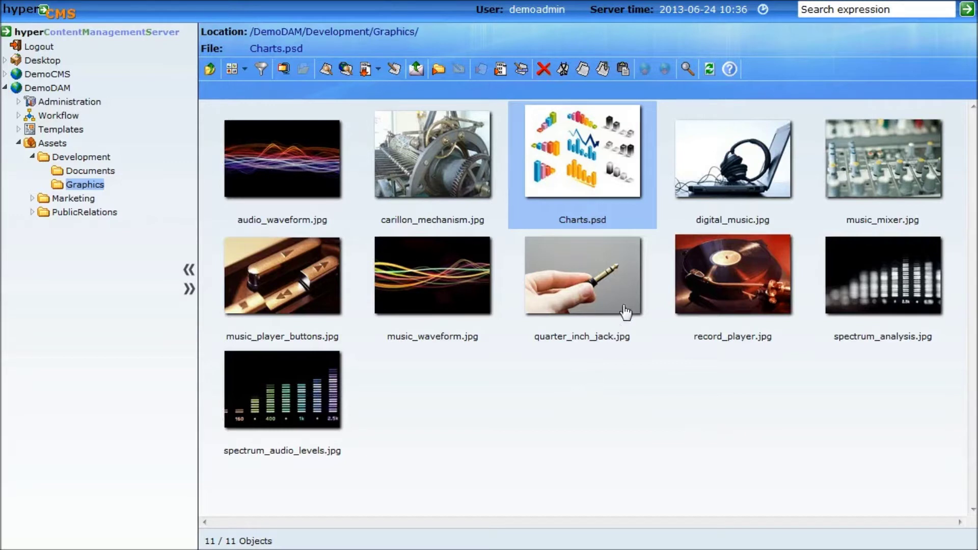
Open the Development Documents folder, view ie_data.xls in Excel, then close Excel
{"action": "mouse_move", "coordinate": [625, 307]}
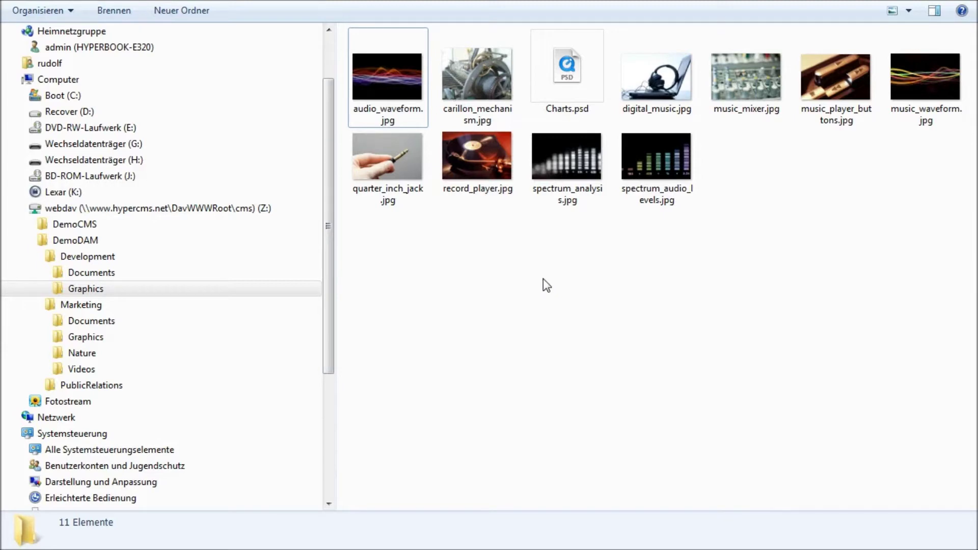
{"action": "left_click", "coordinate": [116, 273]}
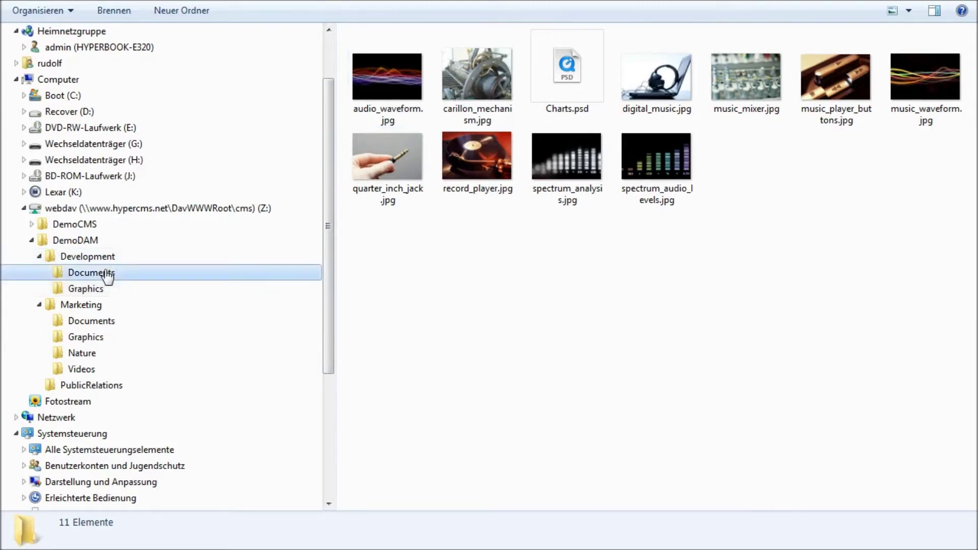
{"action": "double_click", "coordinate": [386, 71]}
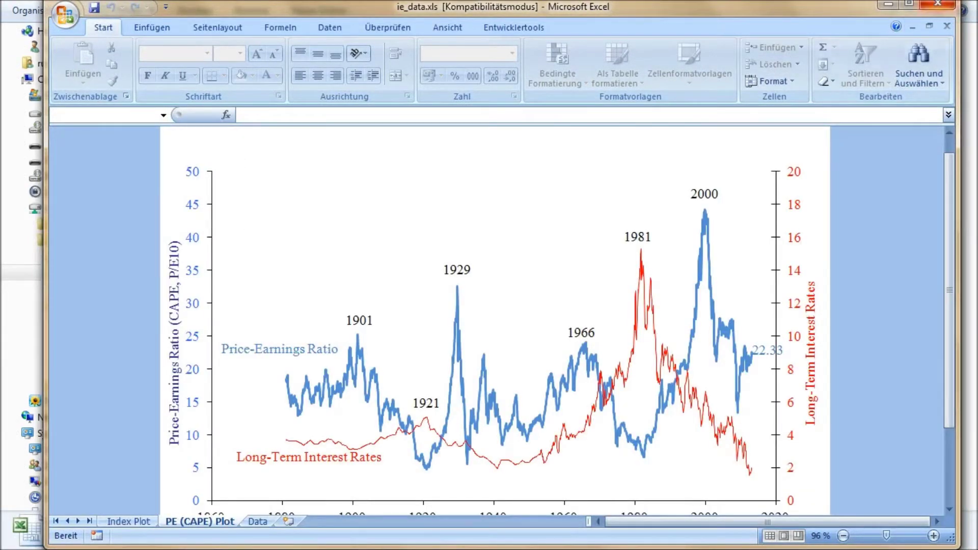
{"action": "left_click", "coordinate": [945, 6]}
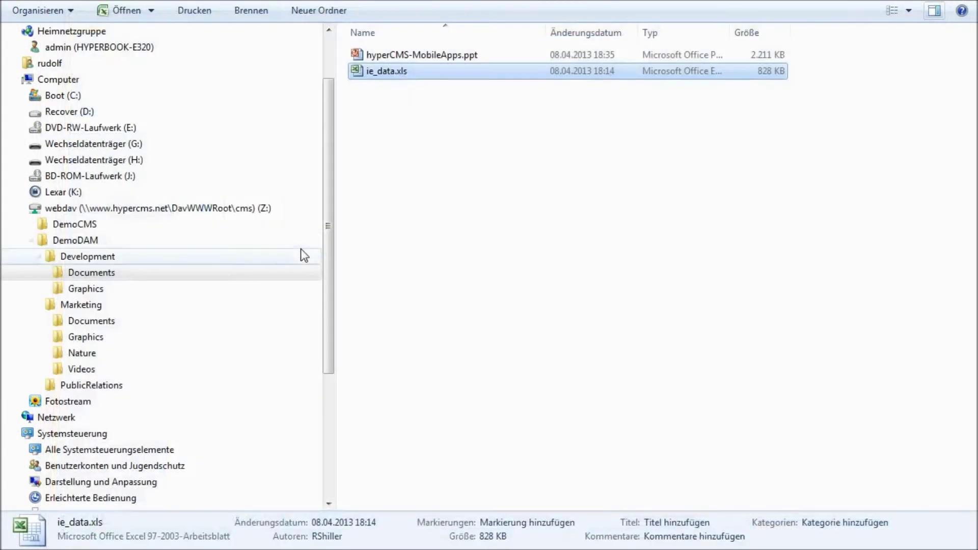
Return to the Development Graphics folder listing Charts.psd among its eleven images
{"action": "left_click", "coordinate": [95, 290]}
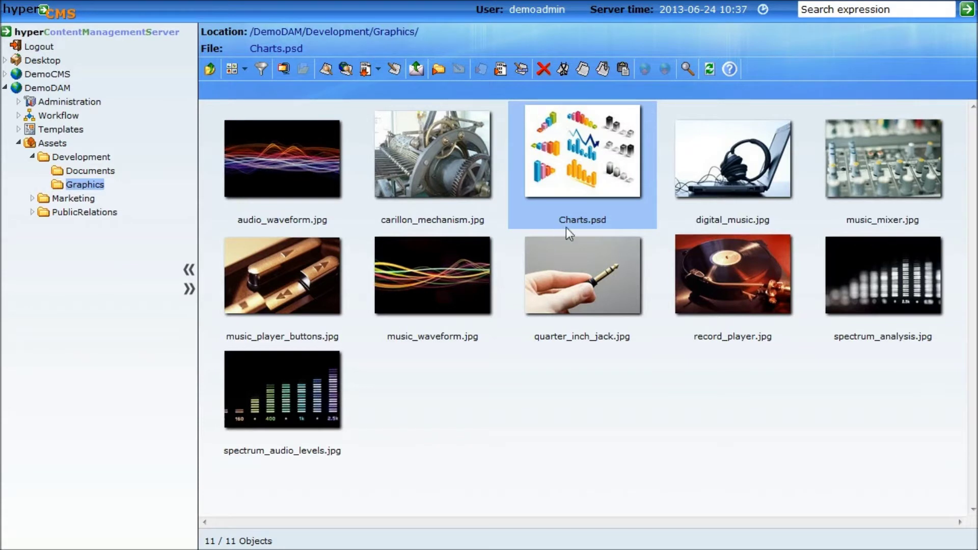
Copy Charts.psd and paste it into Graphics as Charts-Copy.psd
{"action": "mouse_move", "coordinate": [610, 230]}
{"action": "left_click", "coordinate": [584, 70]}
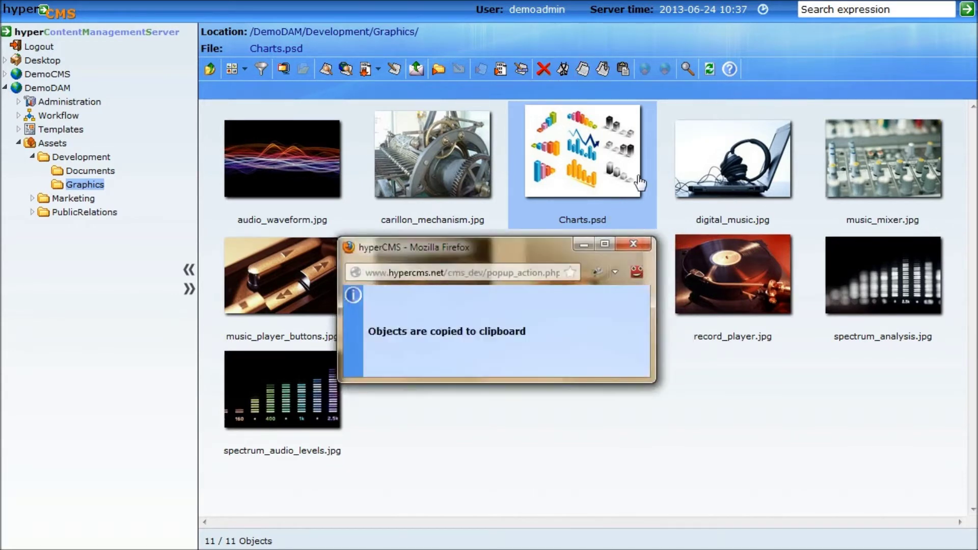
{"action": "left_click", "coordinate": [623, 70]}
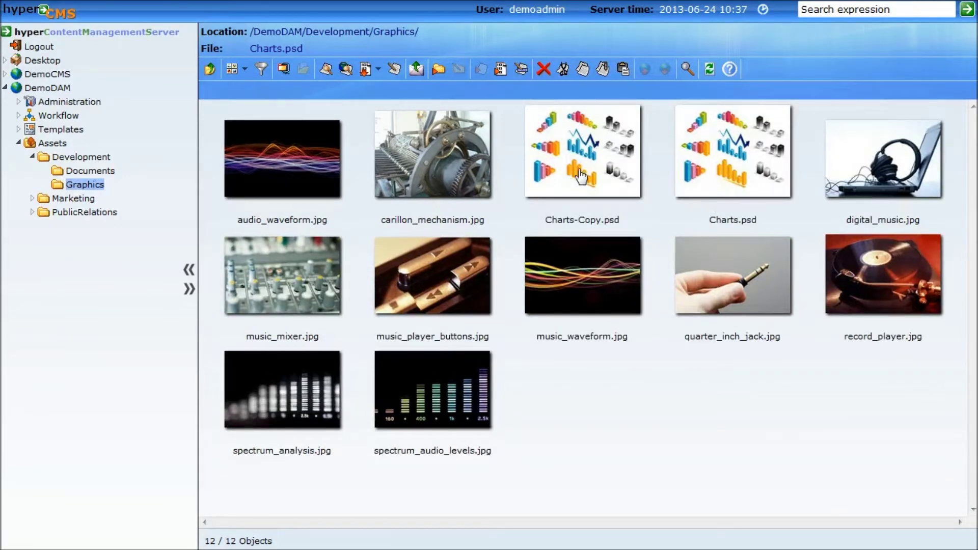
Open Charts-Copy.psd in the image editor and crop it to the 789 × 675 px top-left bar chart
{"action": "double_click", "coordinate": [580, 172]}
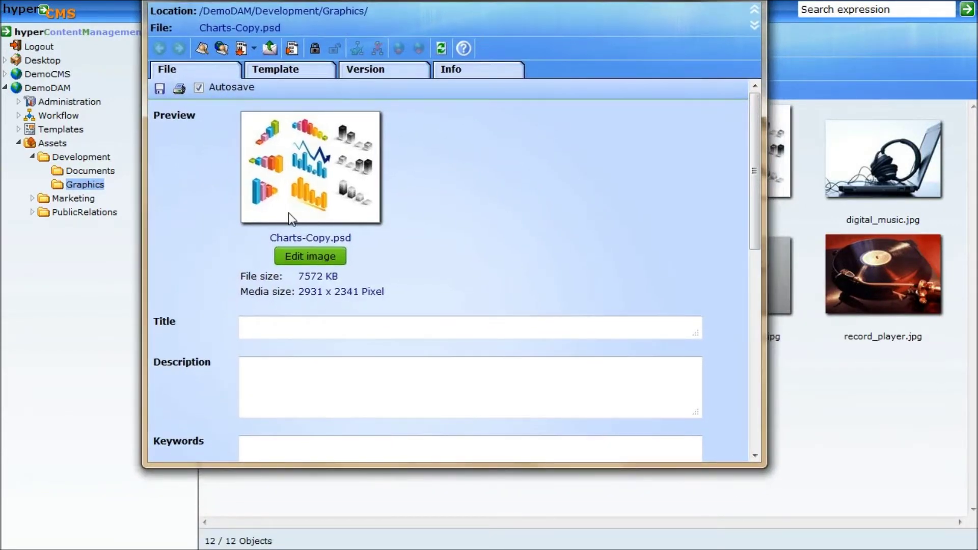
{"action": "left_click", "coordinate": [320, 259]}
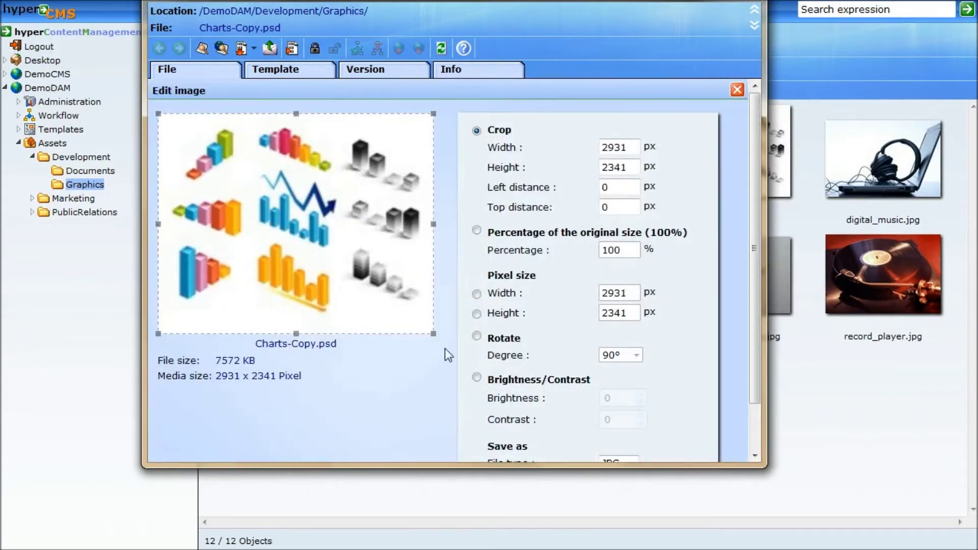
{"action": "left_click_drag", "start_coordinate": [433, 333], "coordinate": [213, 165]}
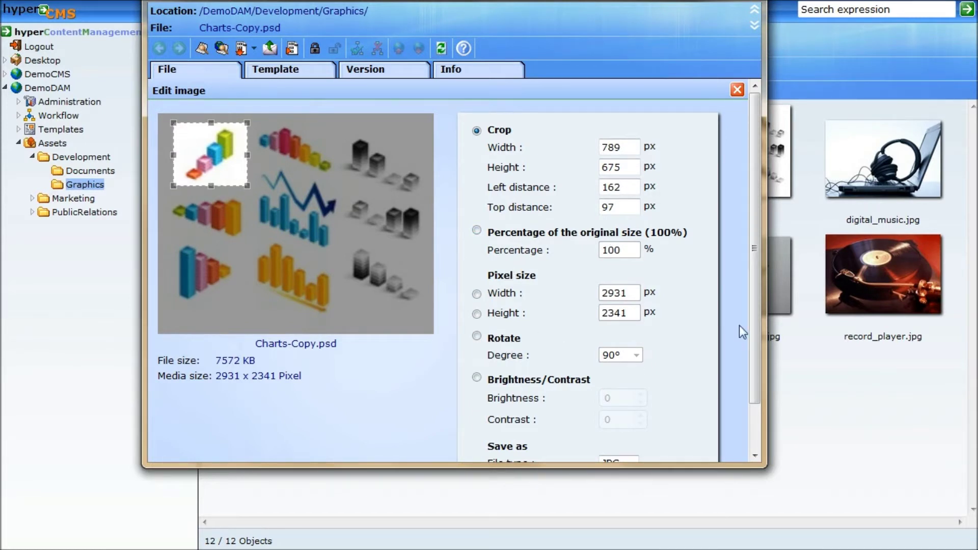
{"action": "left_click_drag", "start_coordinate": [695, 465], "coordinate": [695, 529]}
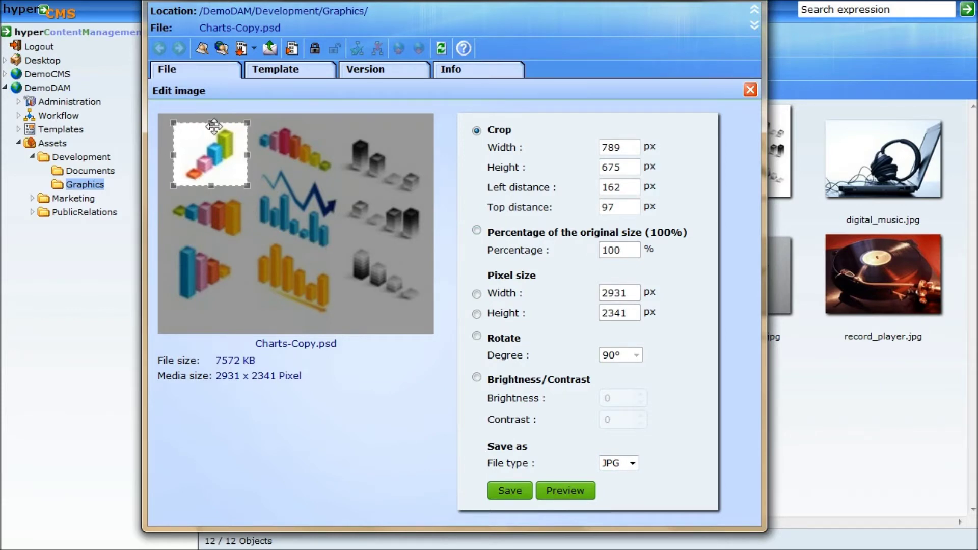
{"action": "left_click", "coordinate": [563, 491]}
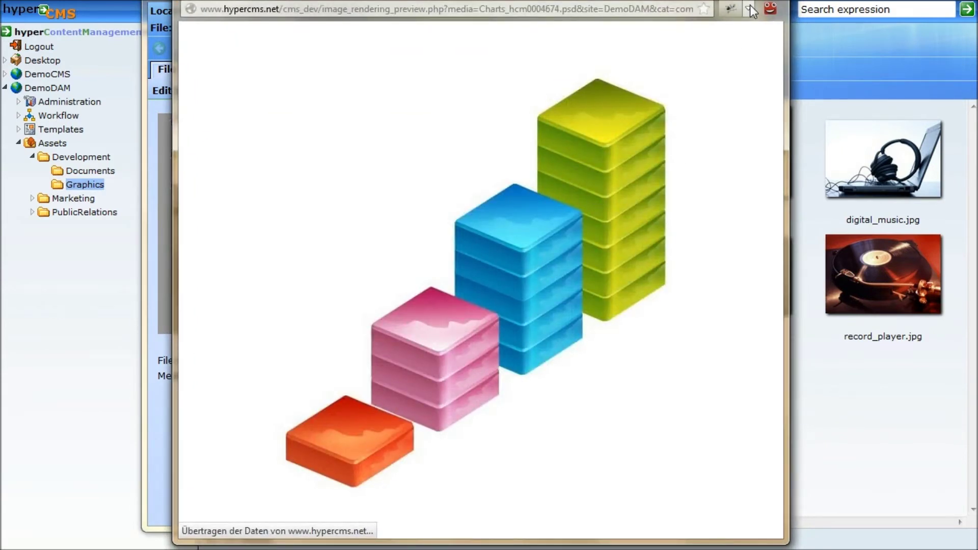
Close the preview, set the output type to PNG, and save the crop as Charts-Copy.png
{"action": "key", "text": "ctrl+w"}
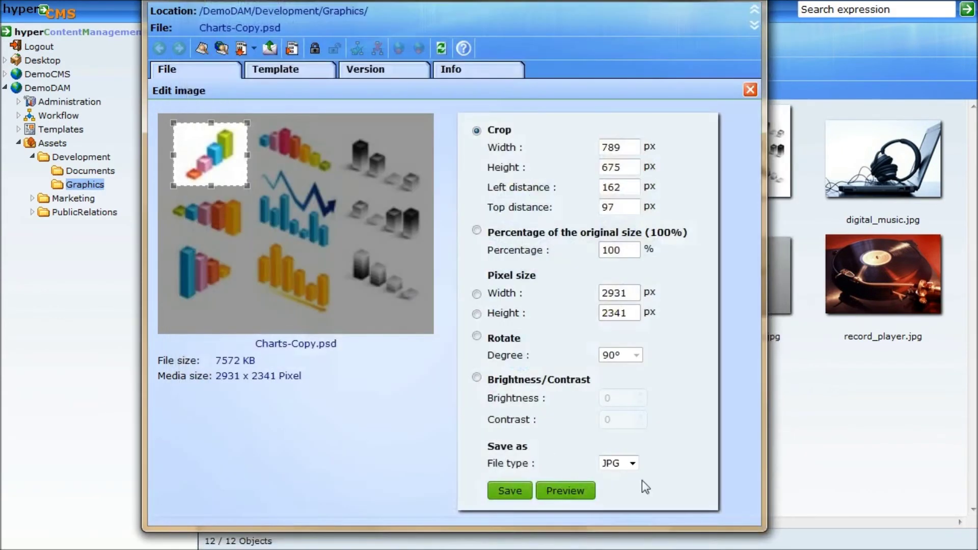
{"action": "left_click", "coordinate": [633, 464]}
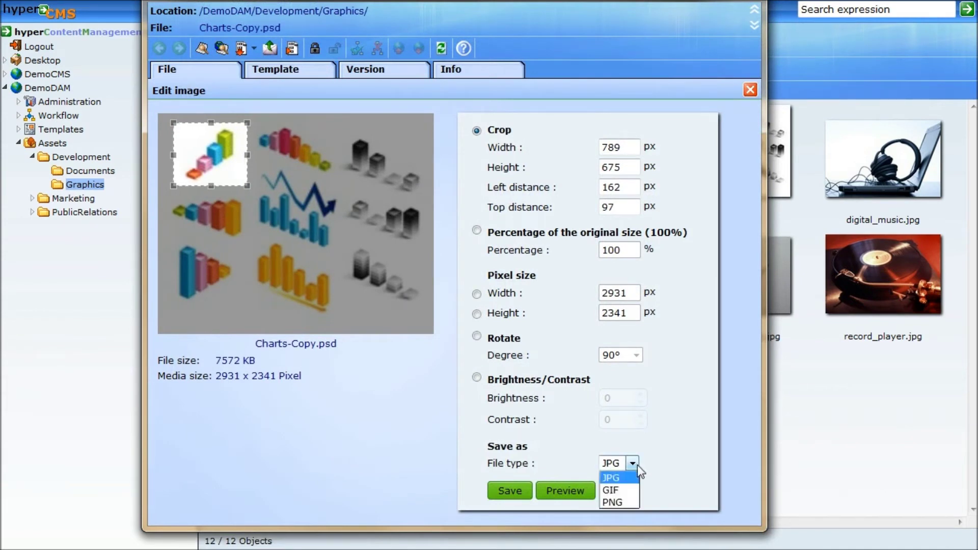
{"action": "left_click", "coordinate": [627, 504]}
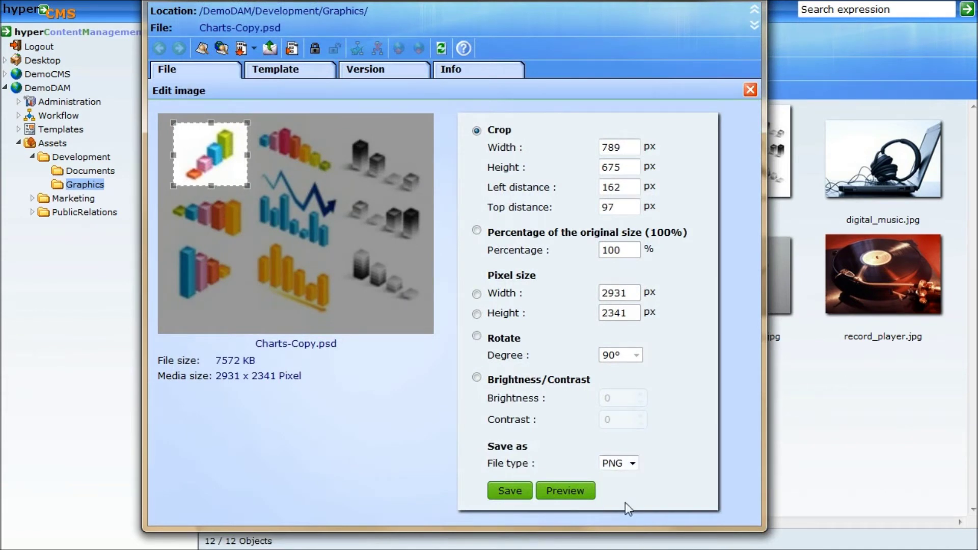
{"action": "left_click", "coordinate": [508, 491]}
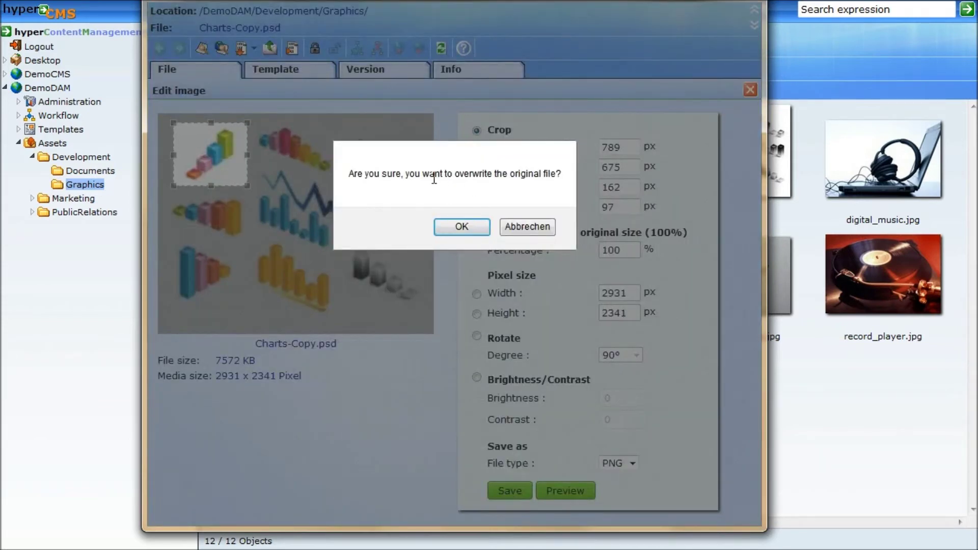
{"action": "left_click", "coordinate": [460, 226]}
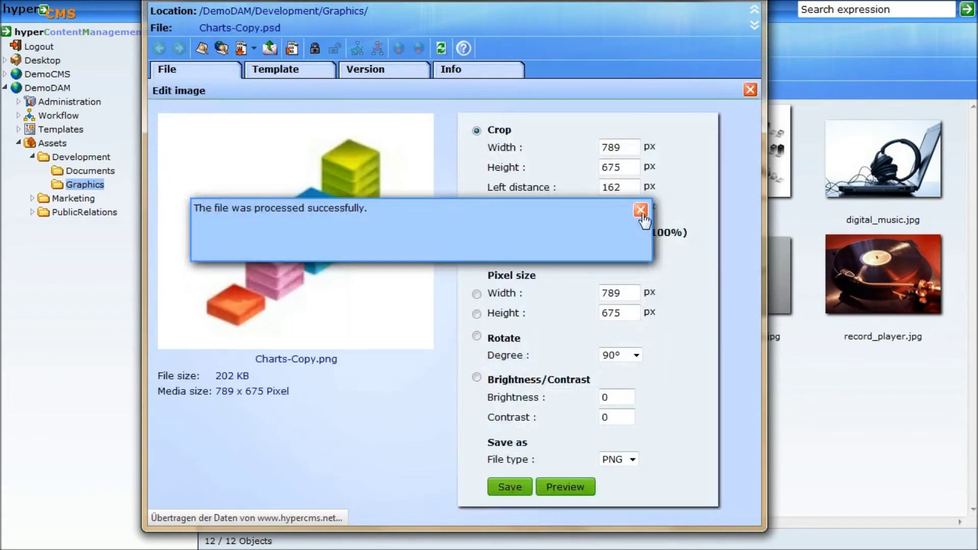
{"action": "left_click", "coordinate": [641, 210]}
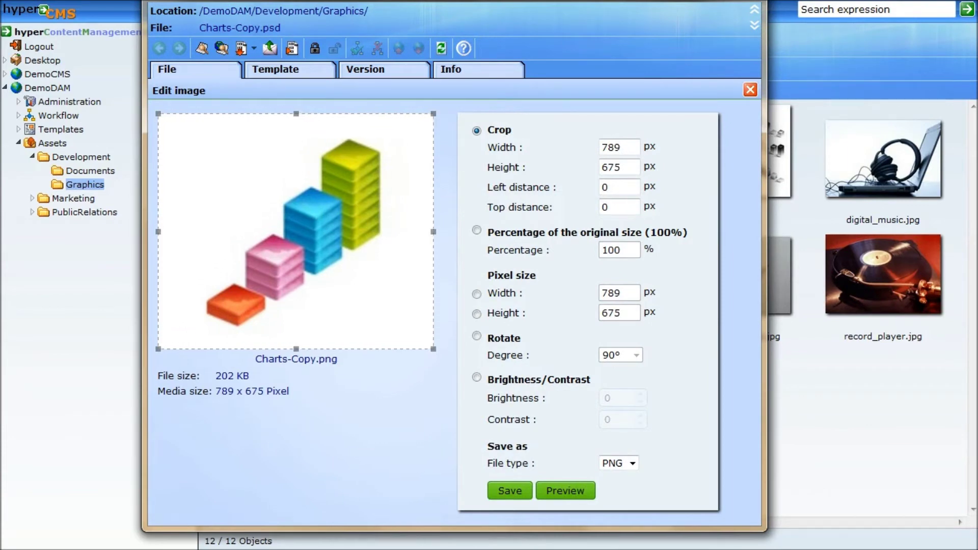
{"action": "left_click", "coordinate": [751, 90]}
Refresh the Graphics listing to show Charts-Copy.png, then expand the Marketing folder
{"action": "left_click", "coordinate": [709, 68]}
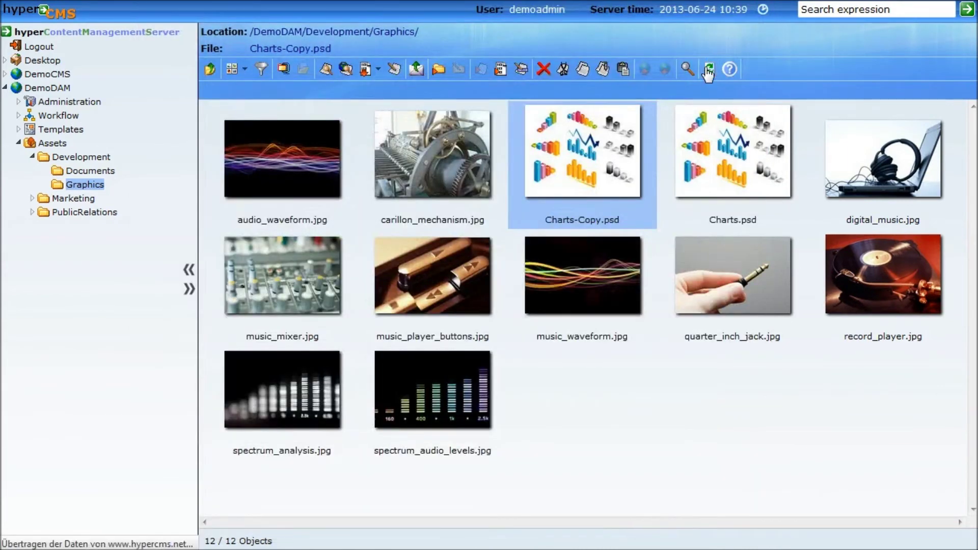
{"action": "mouse_move", "coordinate": [706, 263]}
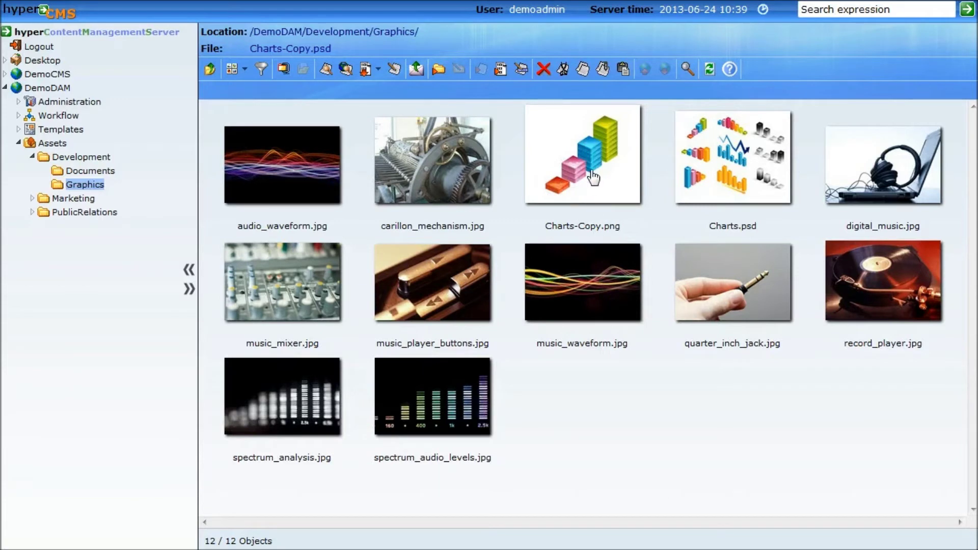
{"action": "mouse_move", "coordinate": [593, 177]}
{"action": "left_click", "coordinate": [32, 199]}
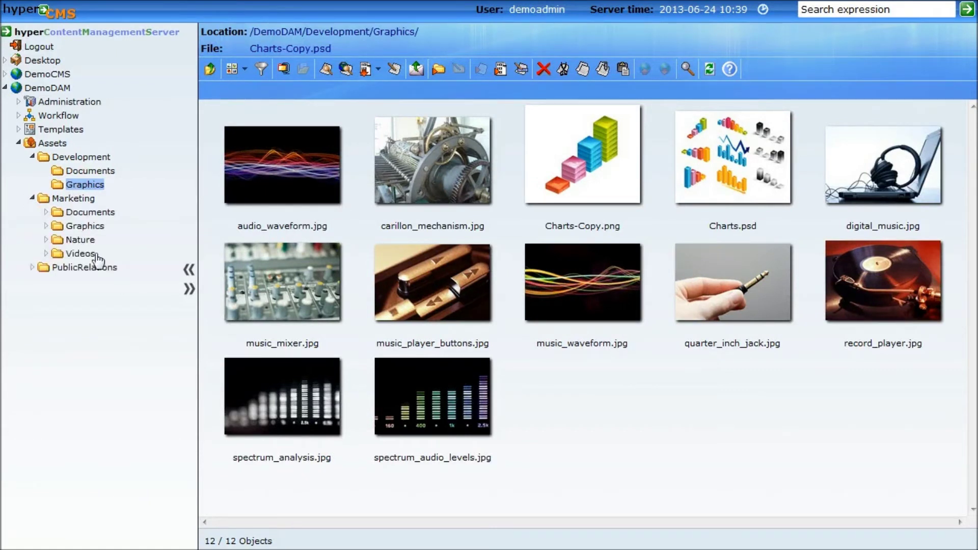
Open hyperCMS-Screencast-Fileupload.wmv from Marketing/Videos, enlarge its detail window, and bring up Edit video
{"action": "left_click", "coordinate": [80, 254]}
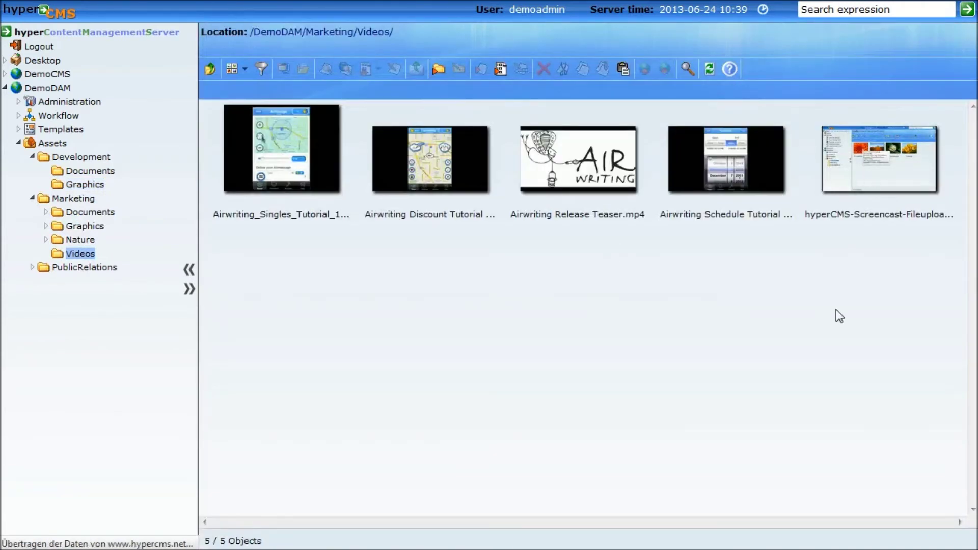
{"action": "left_click", "coordinate": [867, 219]}
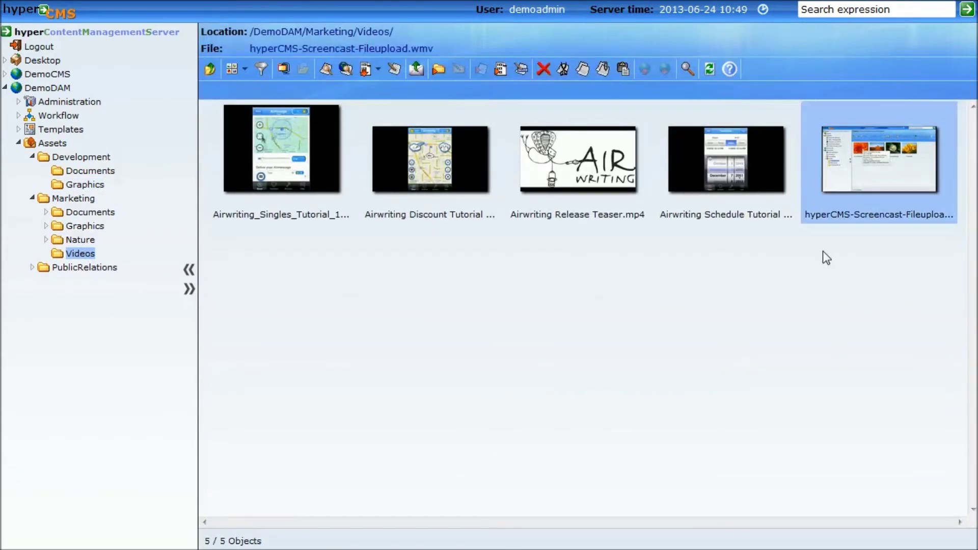
{"action": "double_click", "coordinate": [897, 169]}
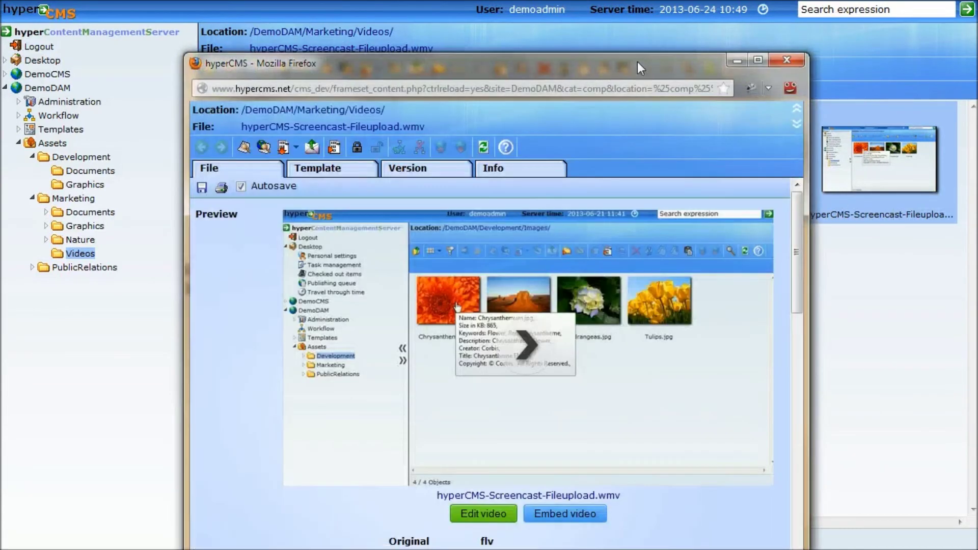
{"action": "left_click_drag", "start_coordinate": [637, 62], "coordinate": [591, 0]}
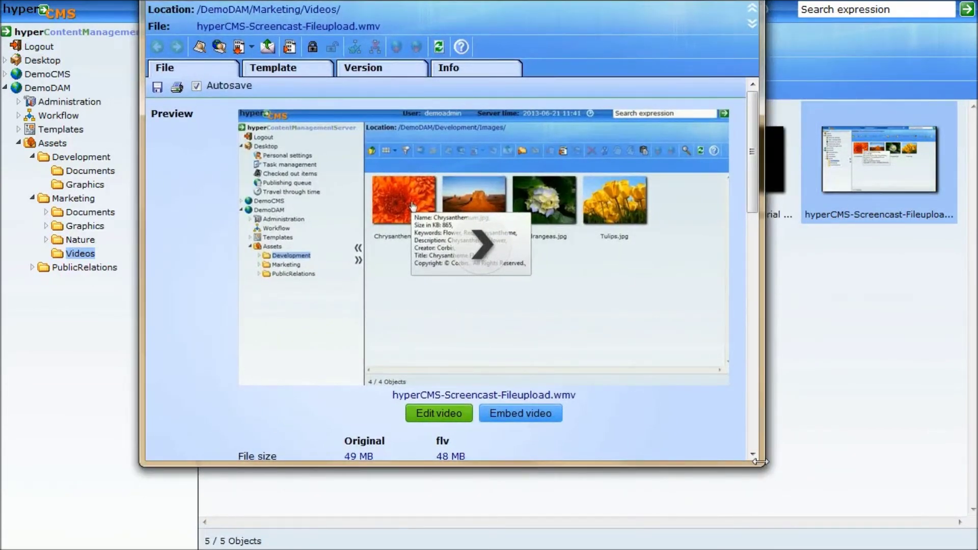
{"action": "left_click_drag", "start_coordinate": [762, 463], "coordinate": [883, 546]}
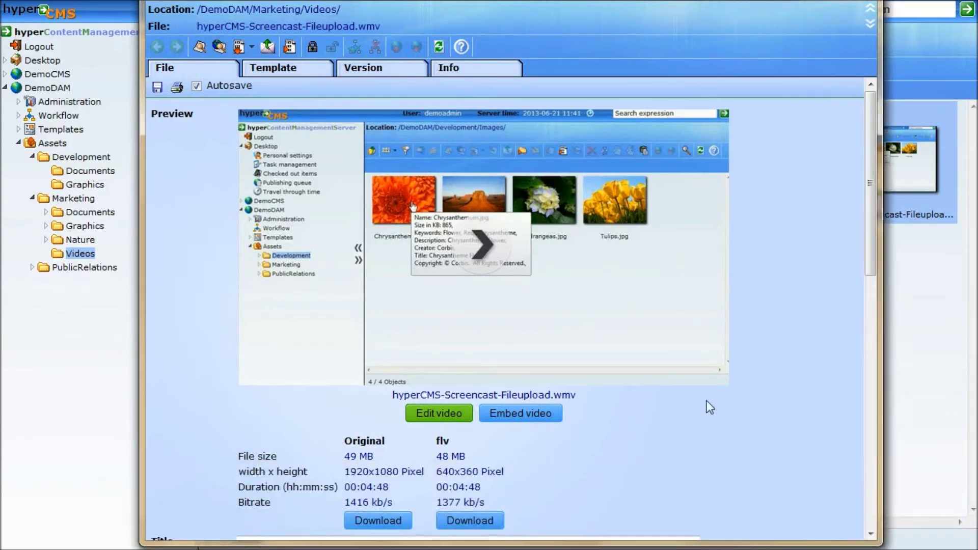
{"action": "left_click", "coordinate": [441, 414]}
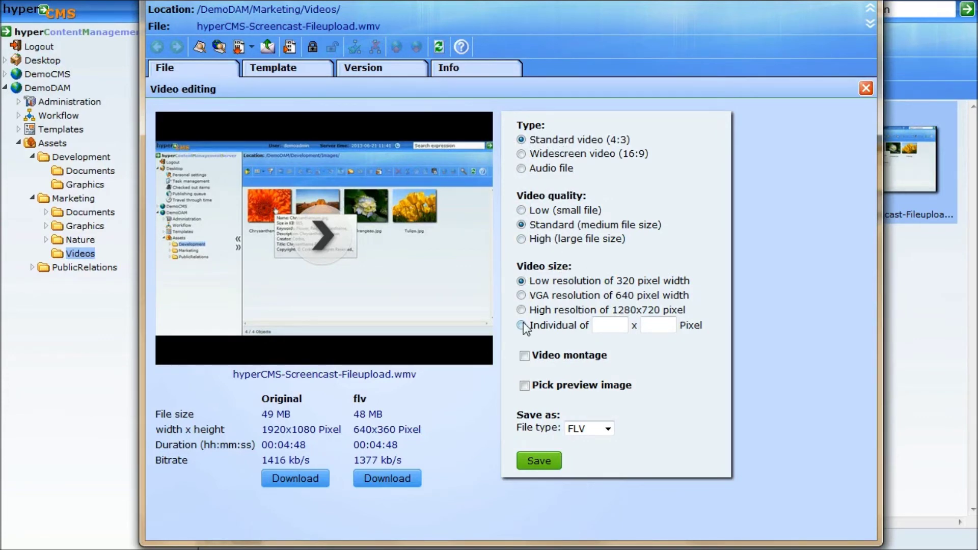
Enable video montage and preview-image picking, keep FLV as output type, then exit without saving
{"action": "left_click", "coordinate": [525, 357]}
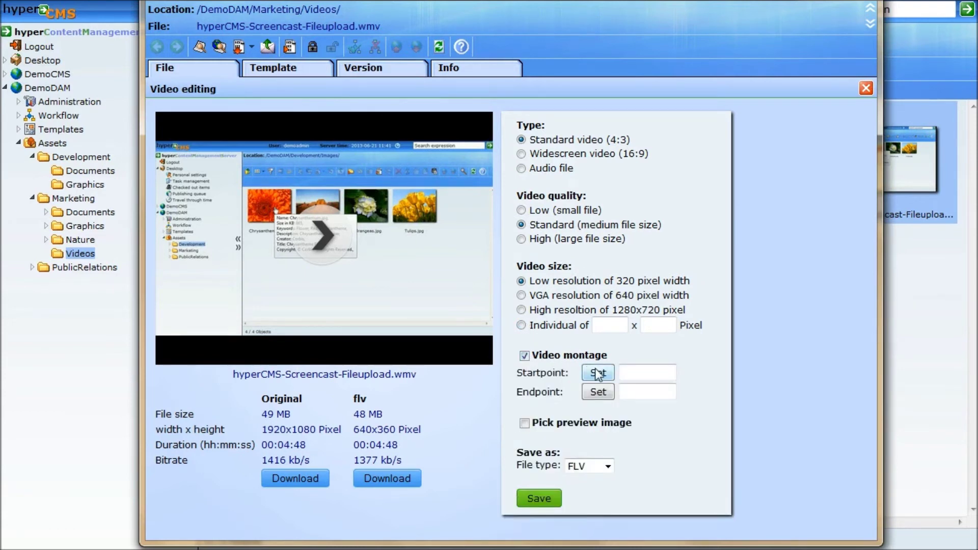
{"action": "left_click", "coordinate": [525, 424]}
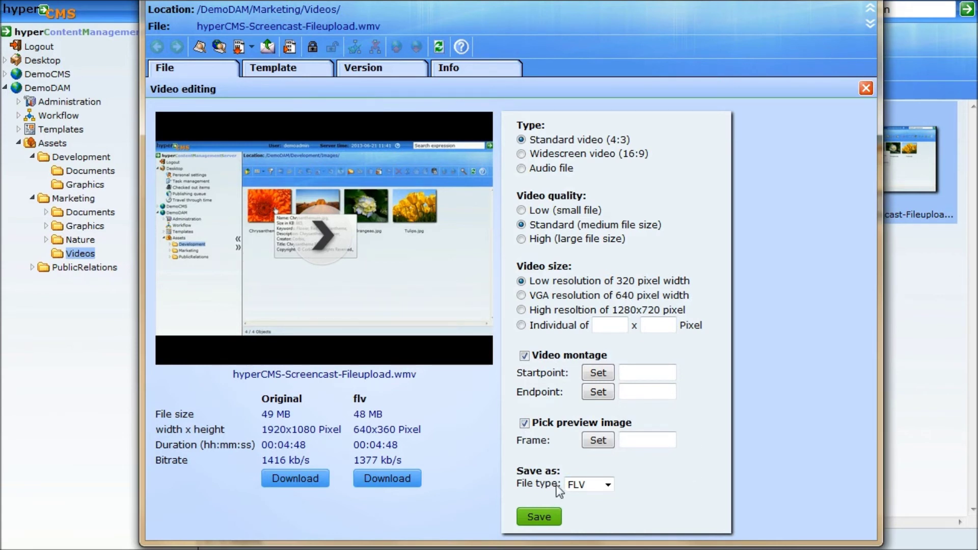
{"action": "left_click", "coordinate": [598, 483]}
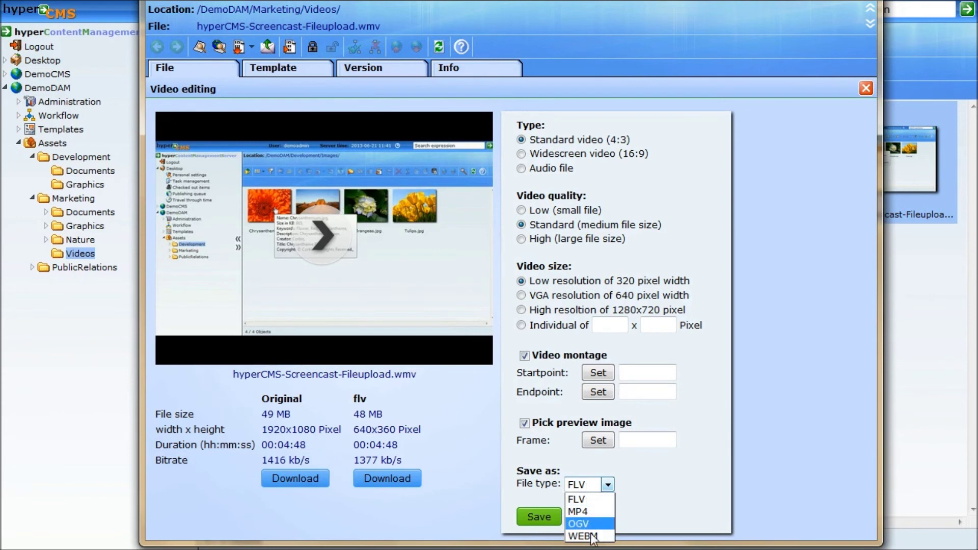
{"action": "left_click", "coordinate": [659, 471]}
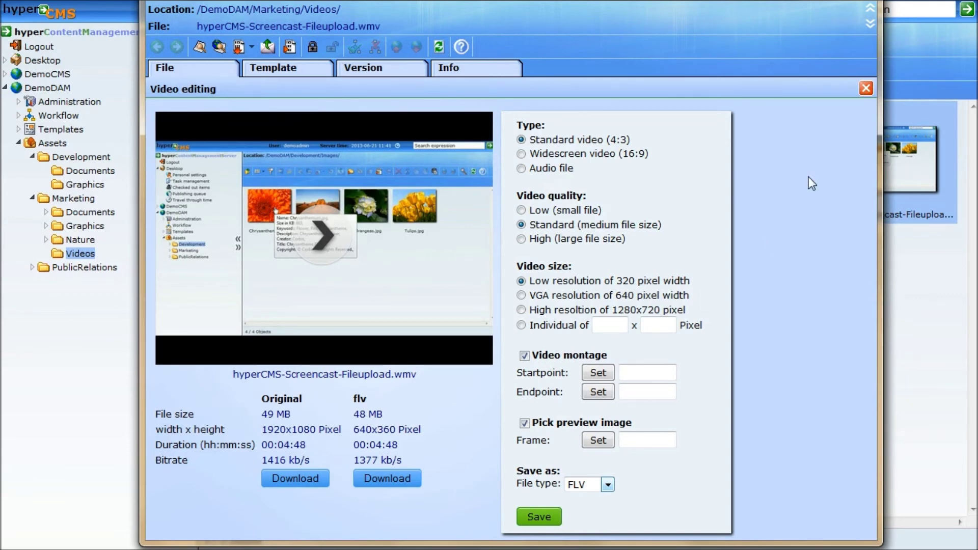
{"action": "left_click", "coordinate": [867, 88]}
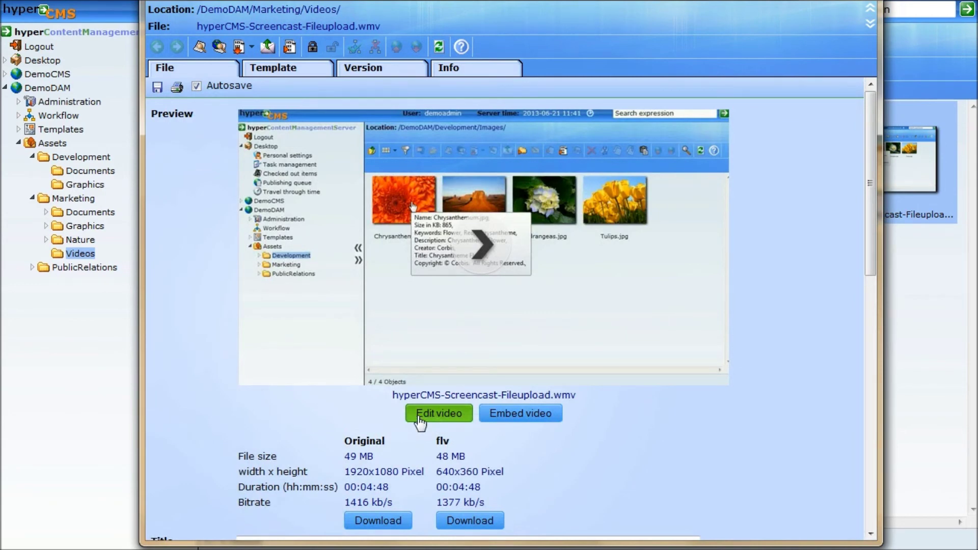
Generate the video's iframe embed code with autoplay on, select the code, and close the configuration
{"action": "left_click", "coordinate": [533, 415]}
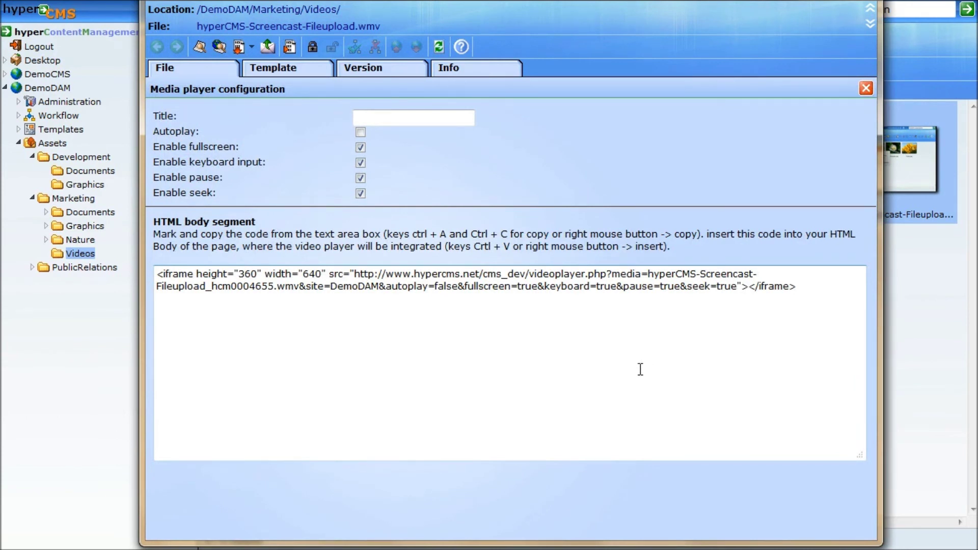
{"action": "left_click", "coordinate": [359, 134]}
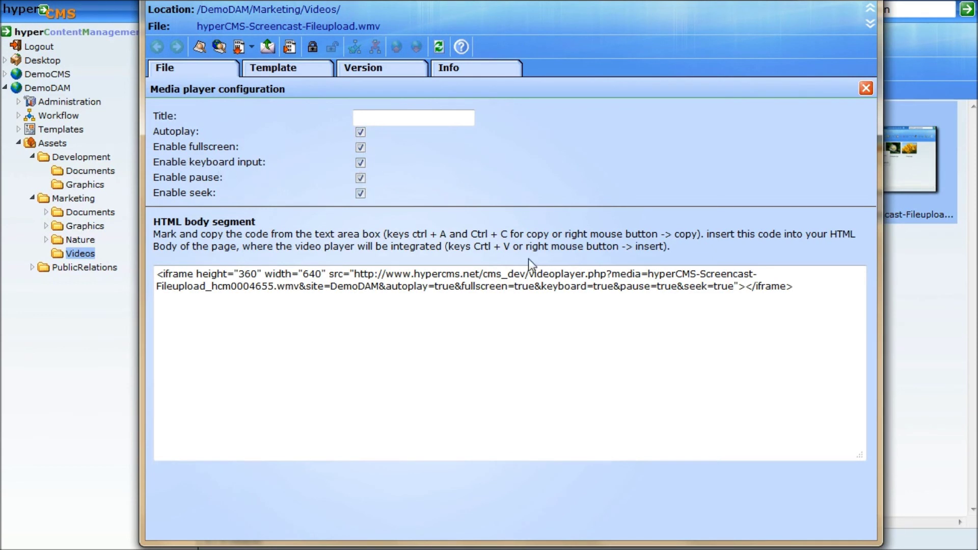
{"action": "left_click_drag", "start_coordinate": [826, 290], "coordinate": [127, 277]}
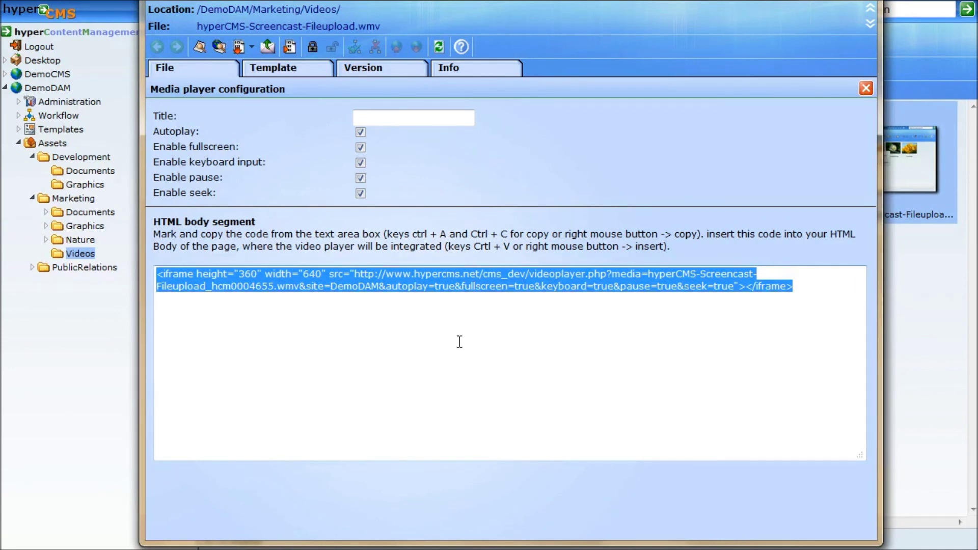
{"action": "left_click", "coordinate": [866, 91]}
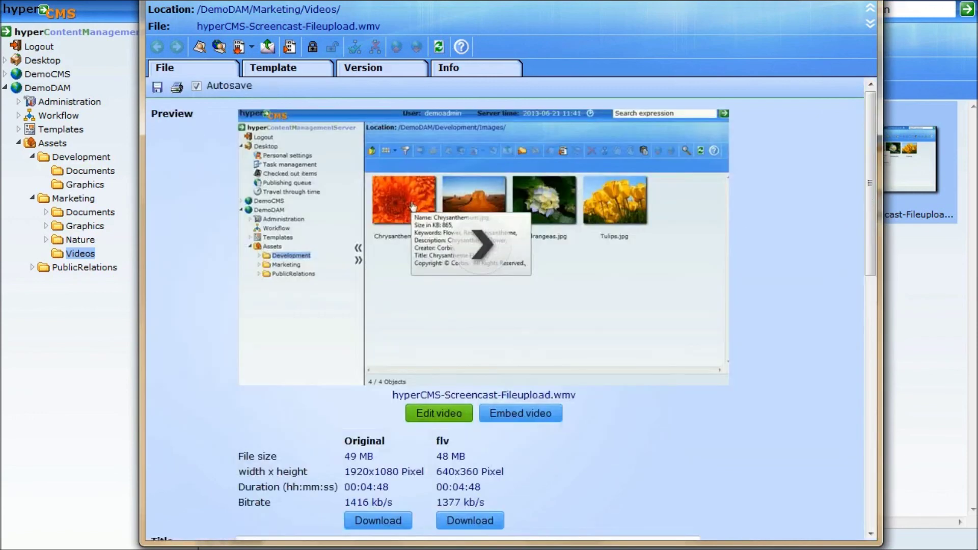